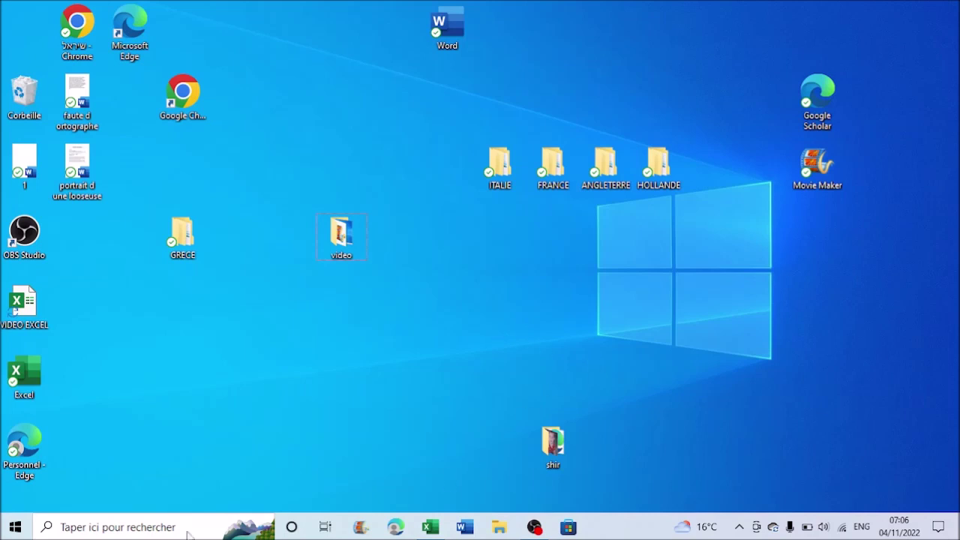
Step: Switch to the VIDEO EXCEL workbook from the Excel taskbar icon
click(431, 527)
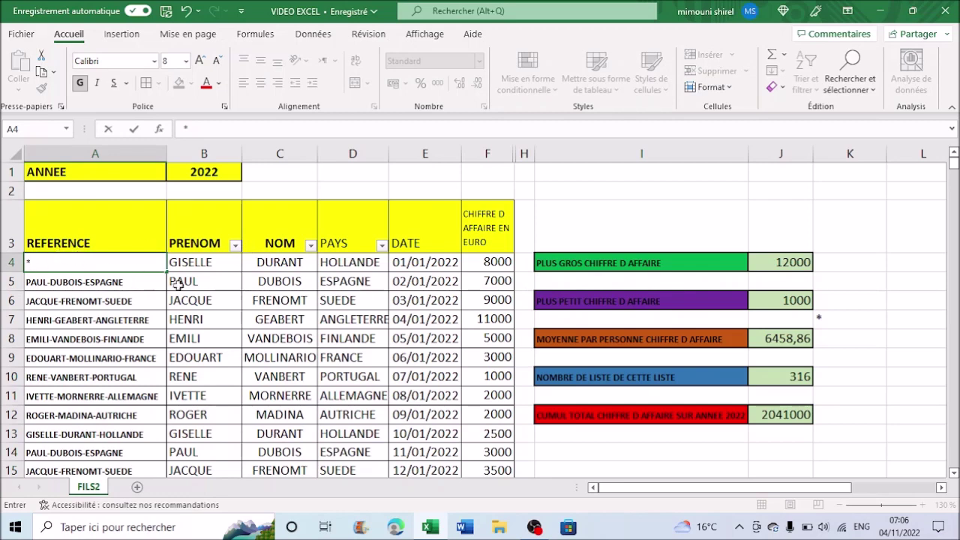
Step: Undo the stray asterisk so A4 again holds =CONCATENER(B4;G4;C4;G4;D4), then reselect A4
click(185, 11)
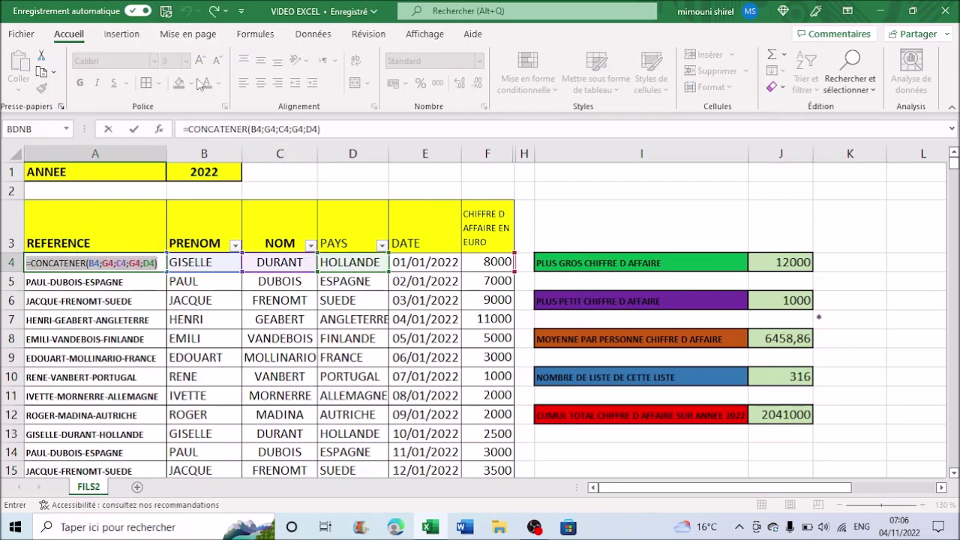
key(Return)
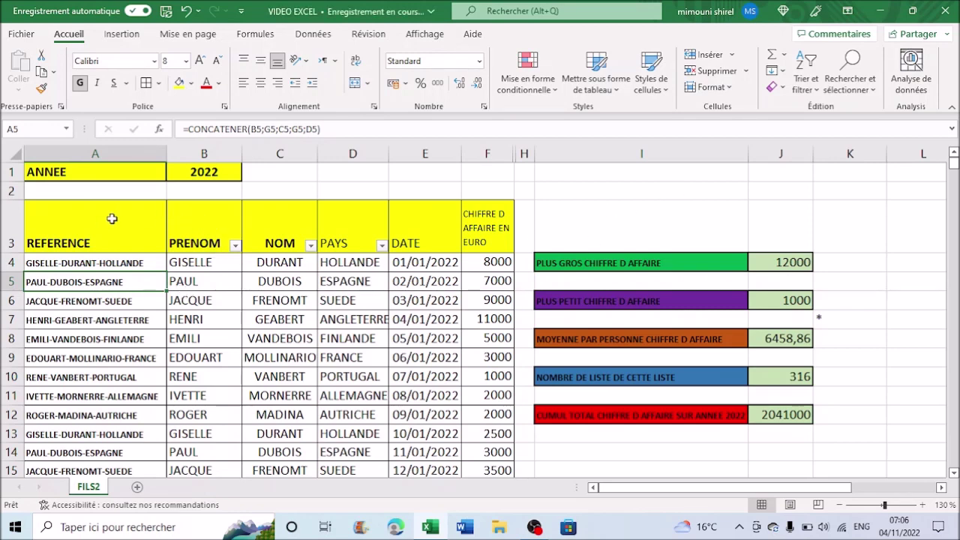
click(122, 264)
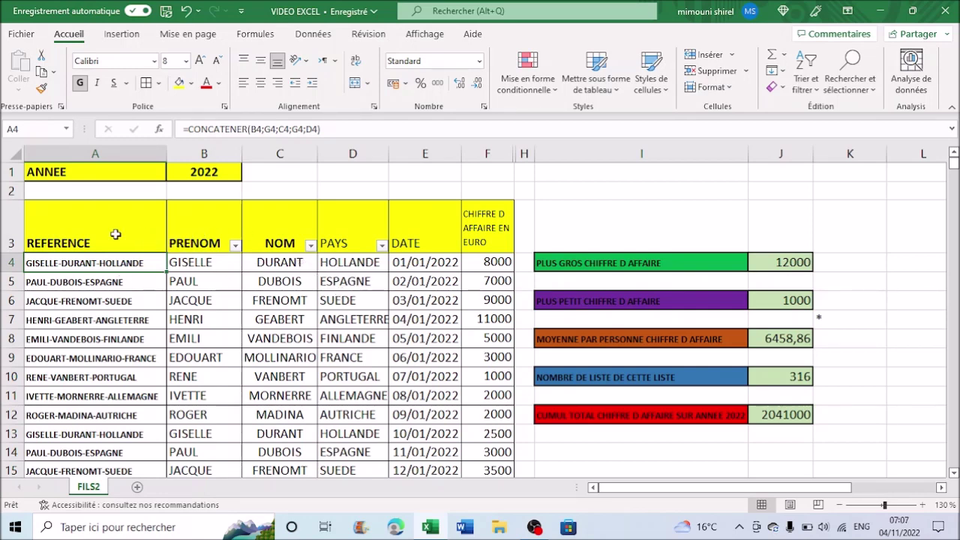
Step: Select the data table A3:F634, from the REFERENCE header down to row 634
mouse_move(86, 222)
mouse_down()
mouse_move(464, 403)
mouse_move(488, 537)
mouse_move(478, 477)
mouse_up()
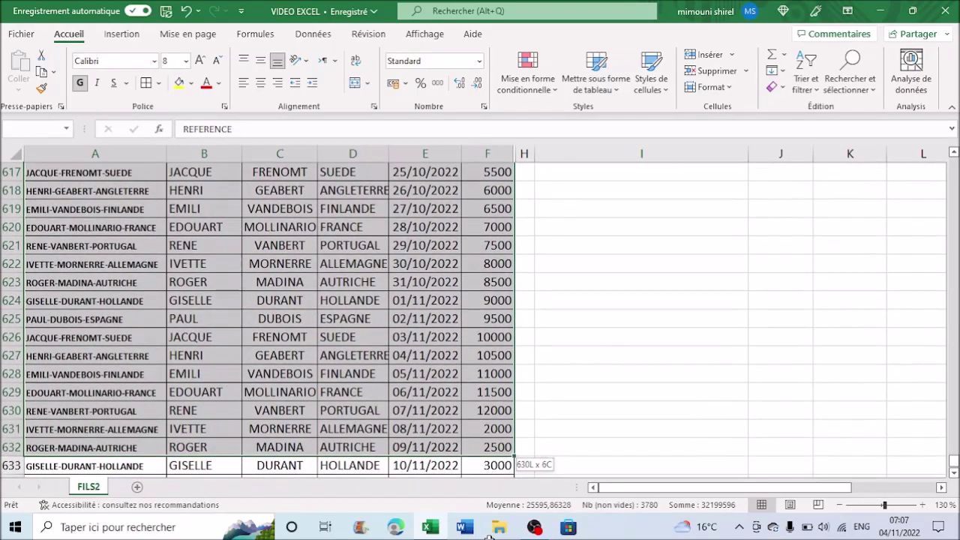
drag(479, 478, 498, 429)
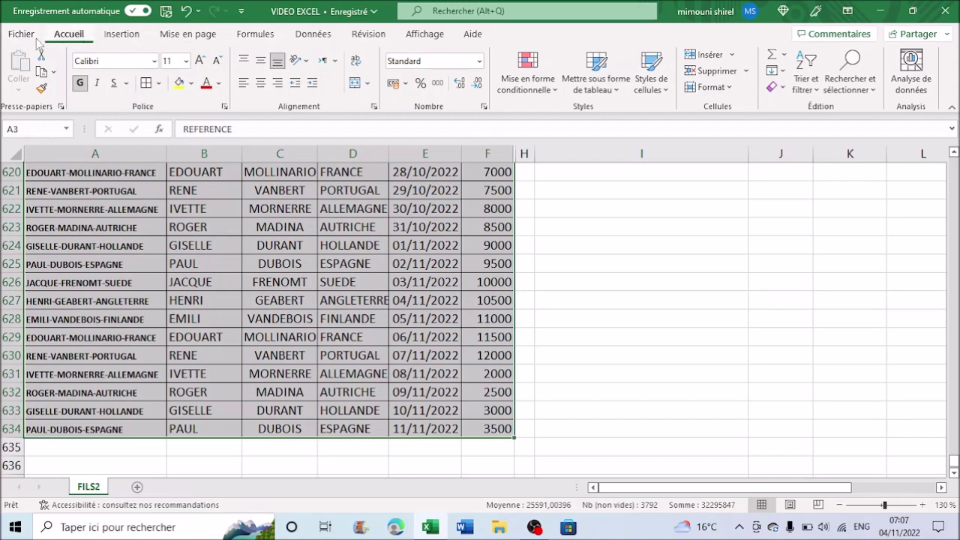
click(129, 37)
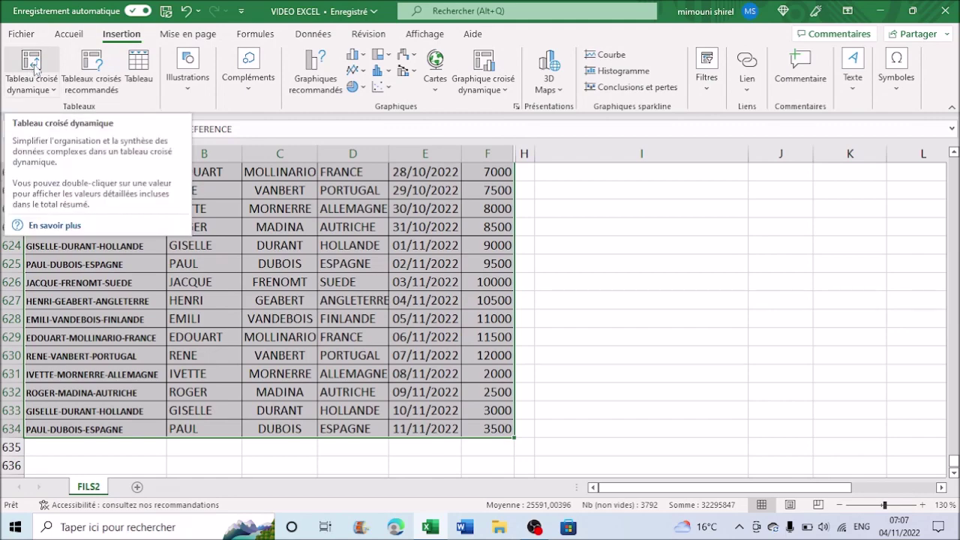
Step: Insert a pivot table from FILS2!$A$3:$F$634 on a new worksheet, Feuil7
click(33, 66)
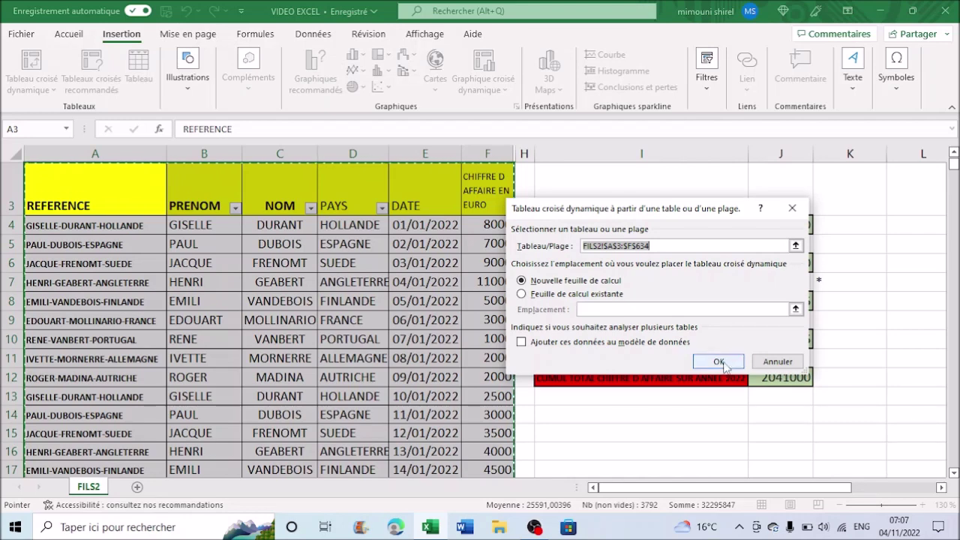
click(721, 363)
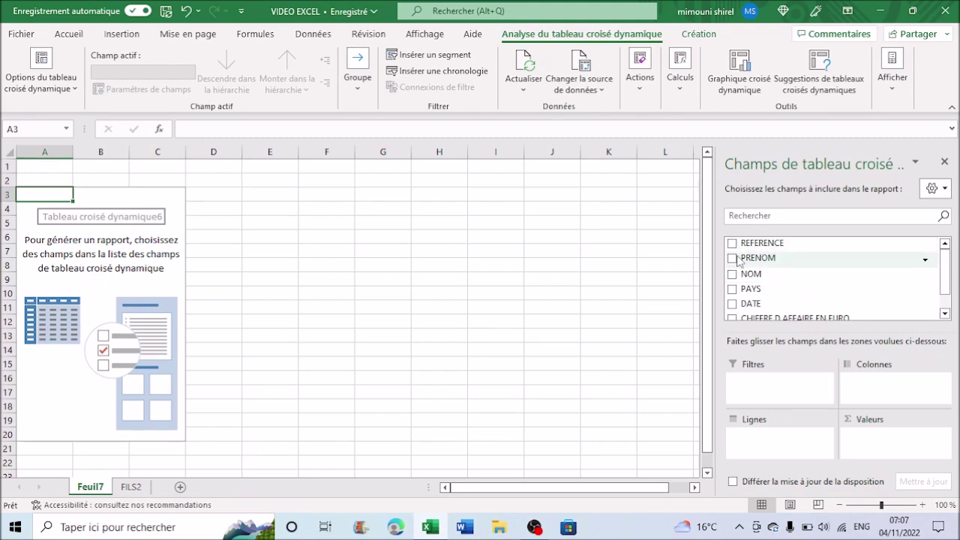
Step: Add REFERENCE as rows, summed CHIFFRE D AFFAIRE EN EURO as values, and DATE as columns
click(732, 244)
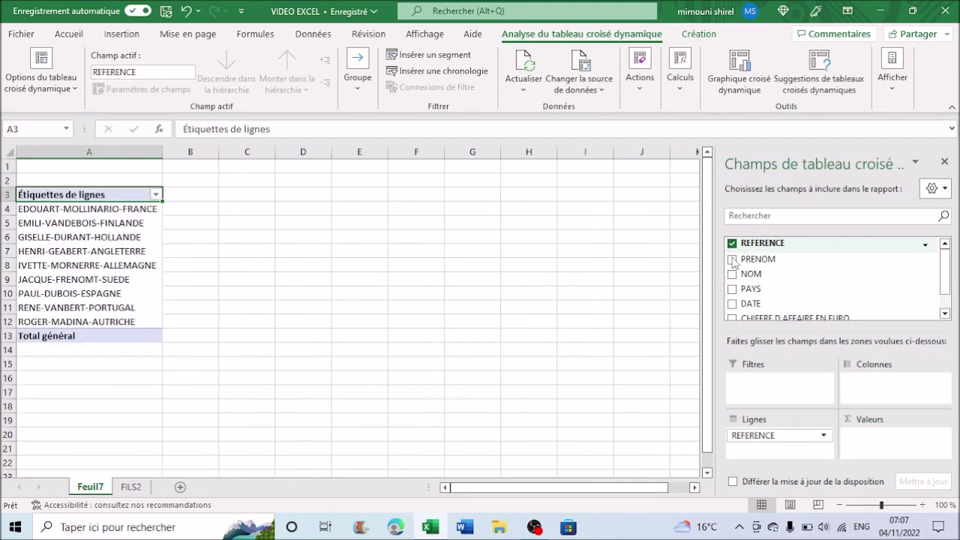
click(732, 303)
click(745, 317)
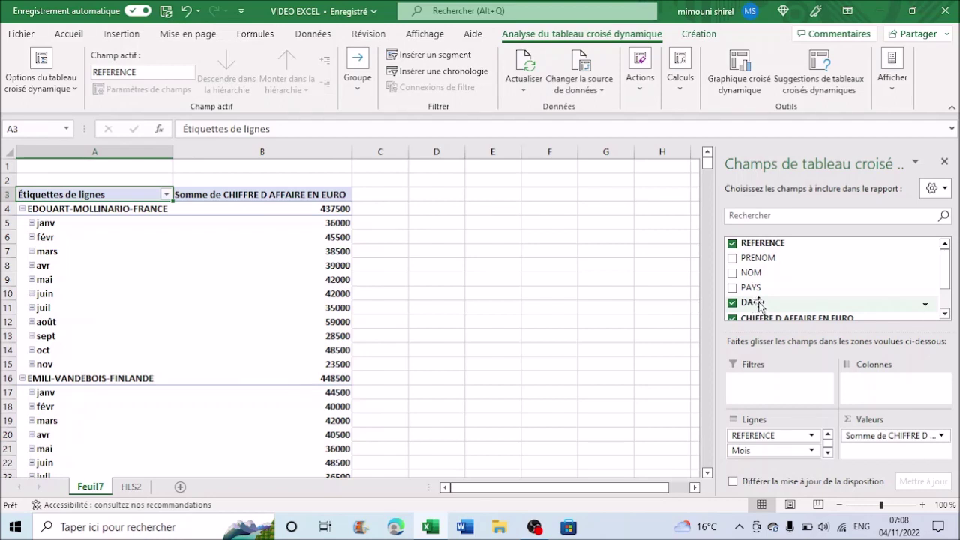
drag(759, 304, 879, 366)
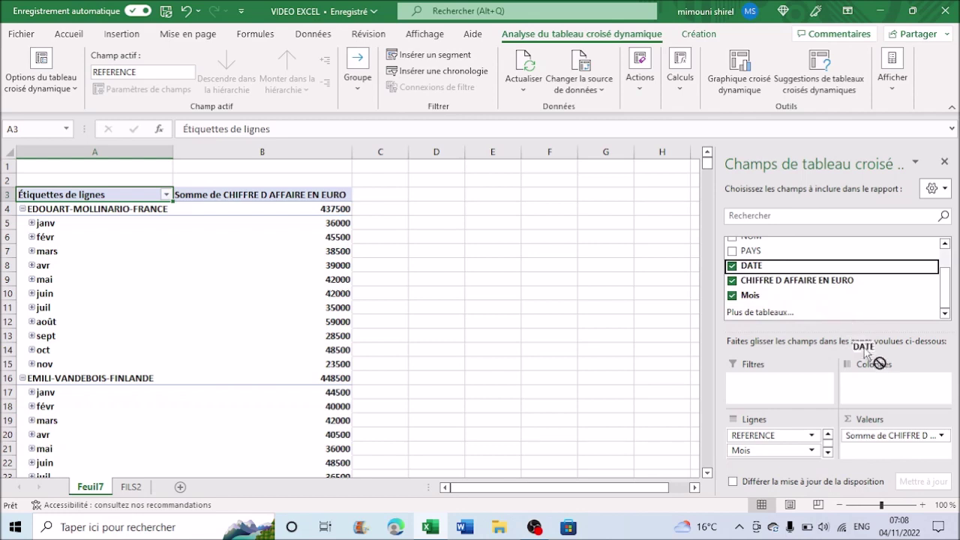
drag(879, 366, 876, 384)
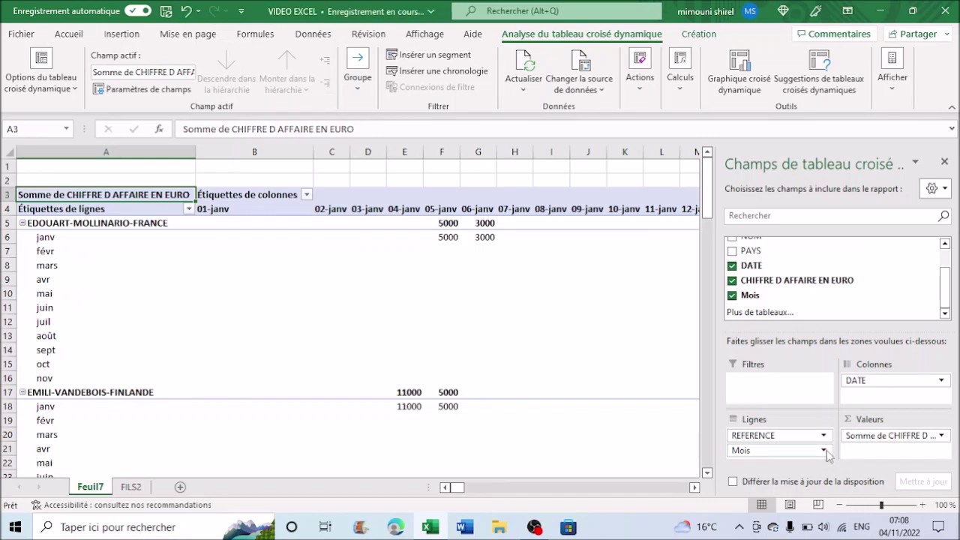
click(824, 451)
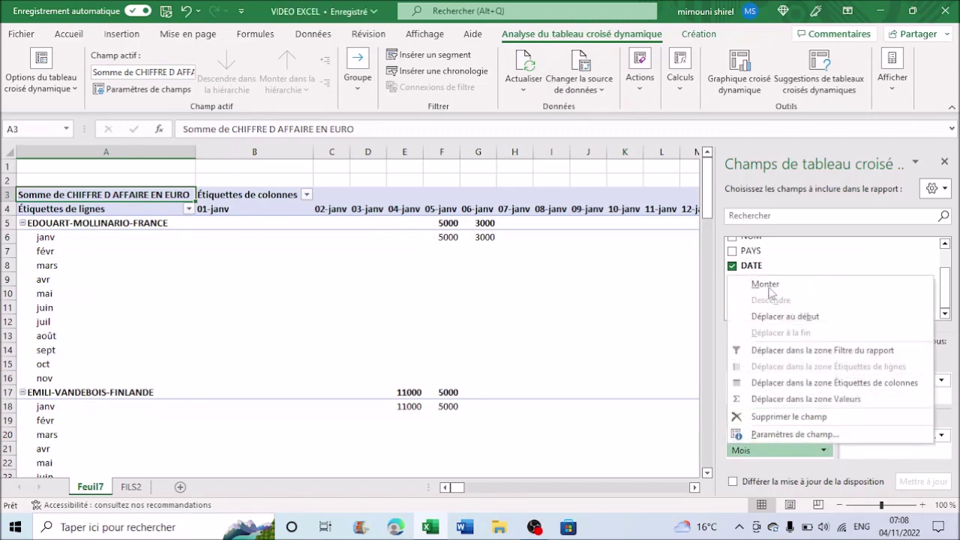
Step: Remove the Mois field from the pivot rows and close the field list
click(776, 417)
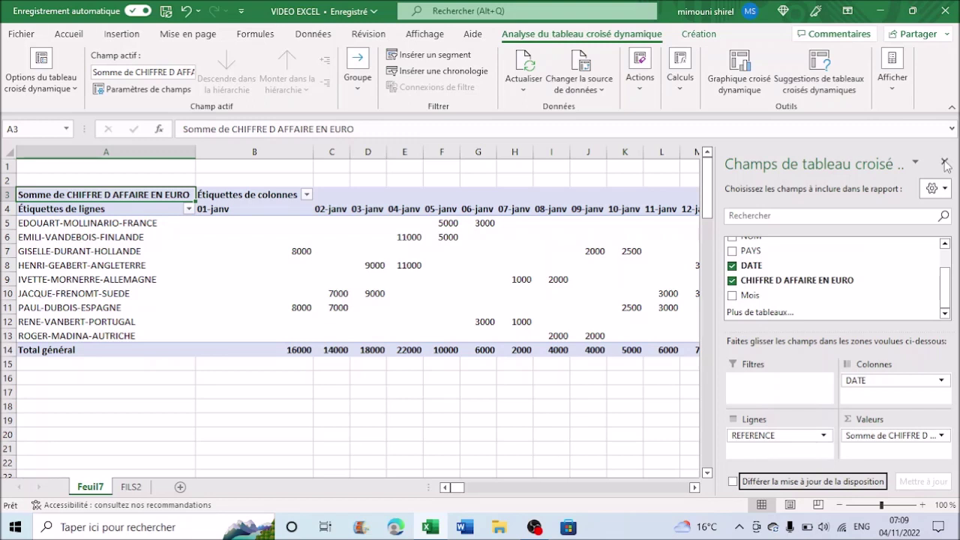
click(944, 163)
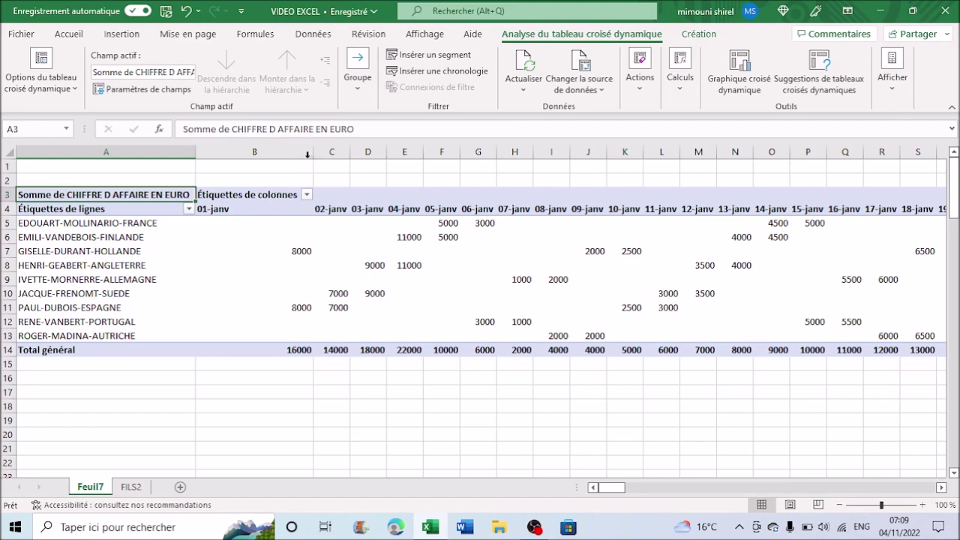
Step: Narrow column B so the daily date columns sit beside the reference names
drag(313, 153, 273, 153)
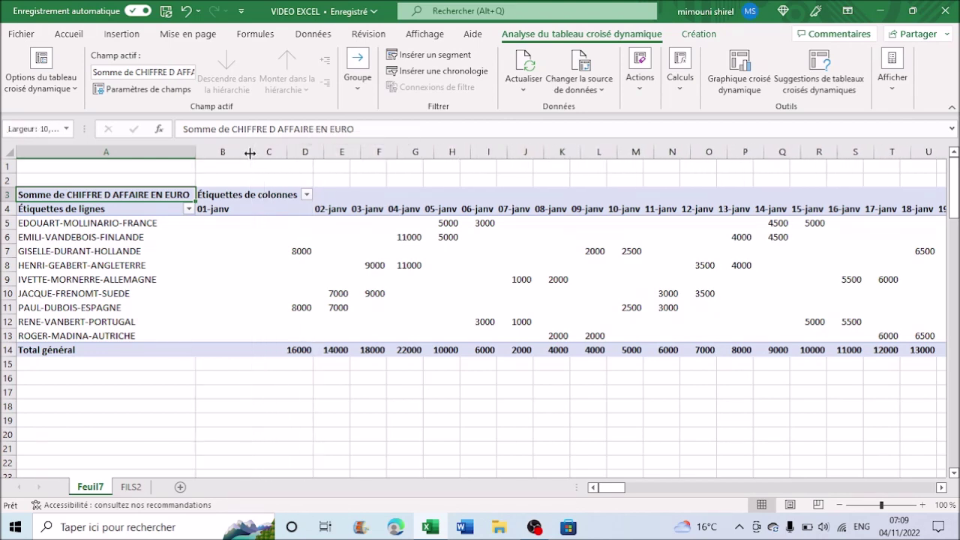
drag(251, 153, 251, 153)
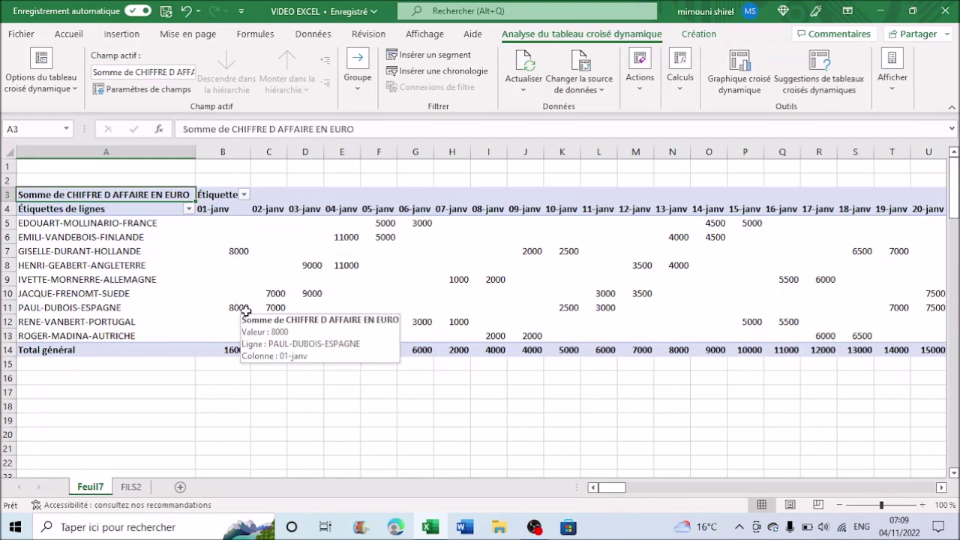
mouse_move(267, 321)
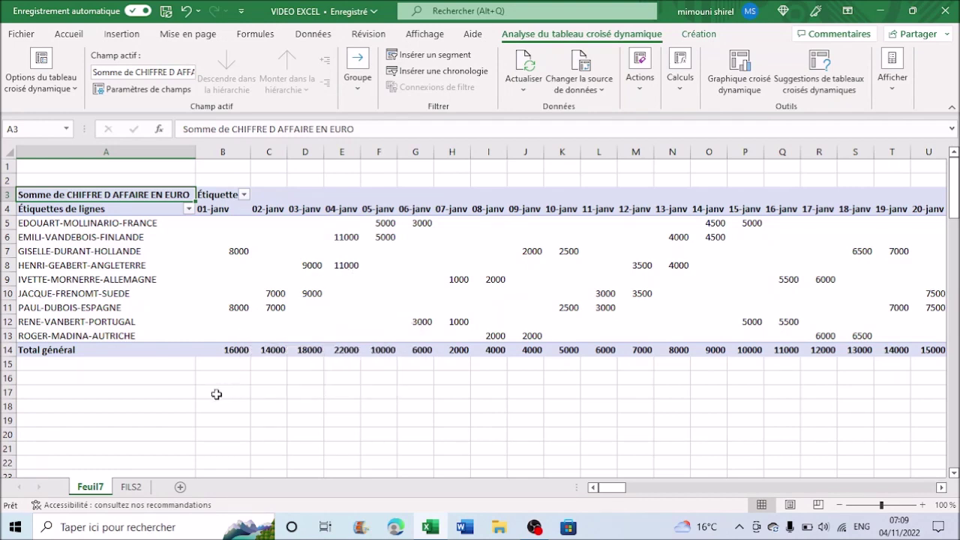
click(241, 383)
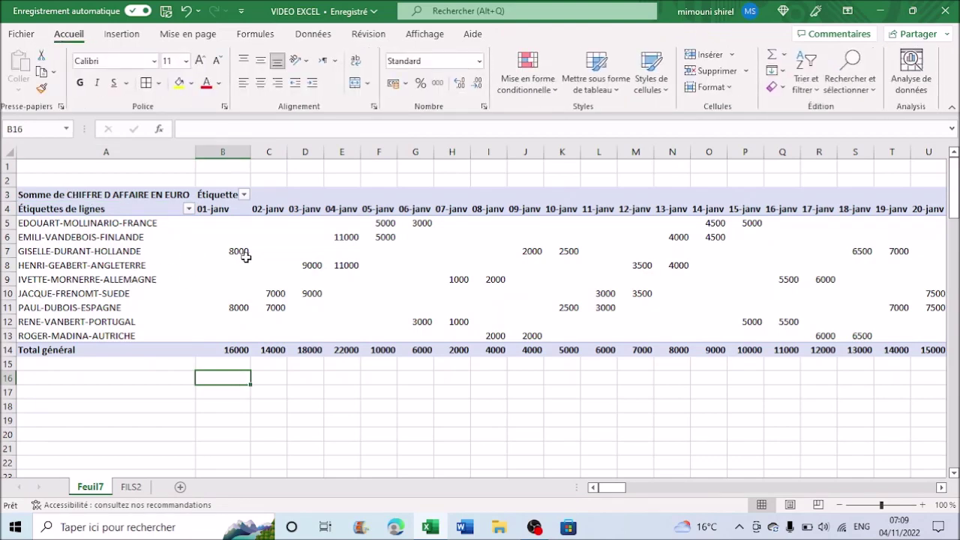
Step: Select the pivot from A3 through the Total général column LF and row 14
drag(341, 251, 957, 247)
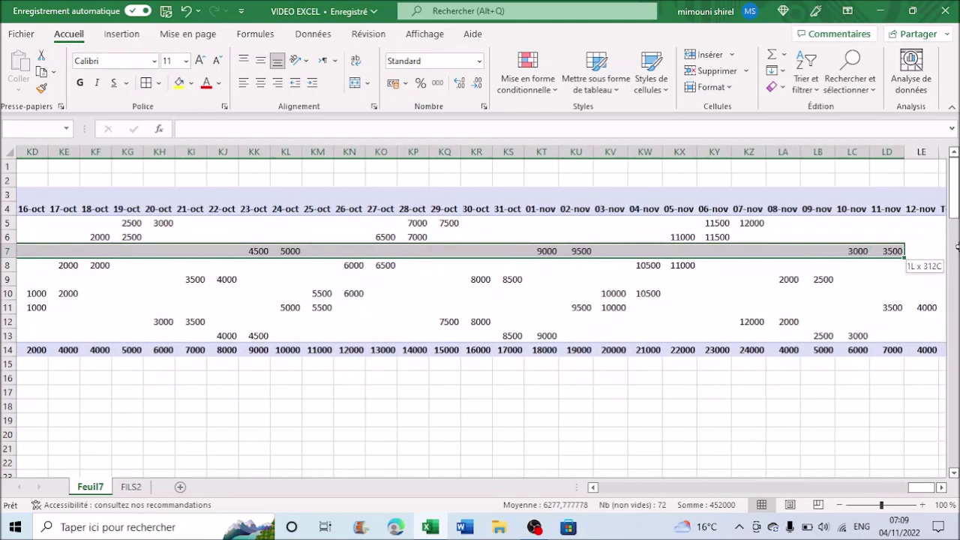
drag(957, 247, 840, 253)
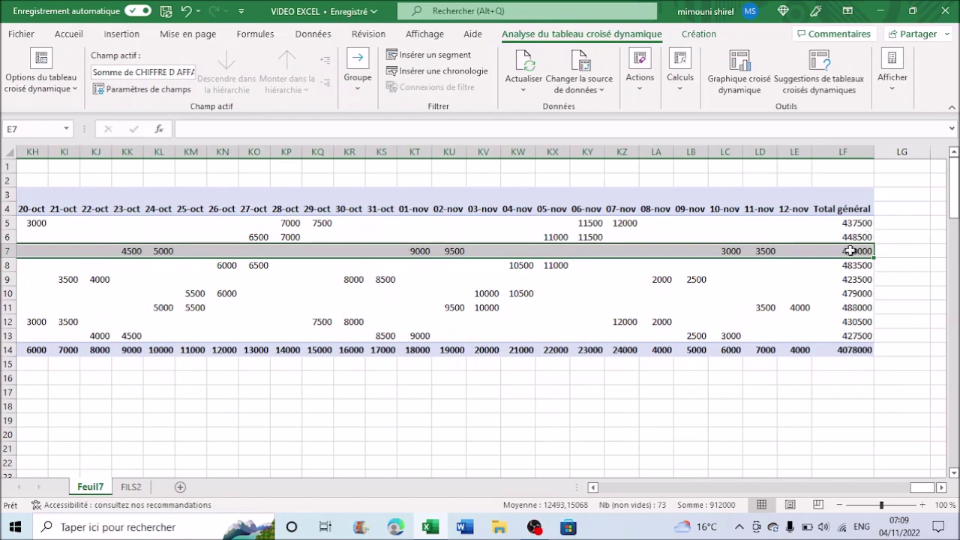
click(900, 265)
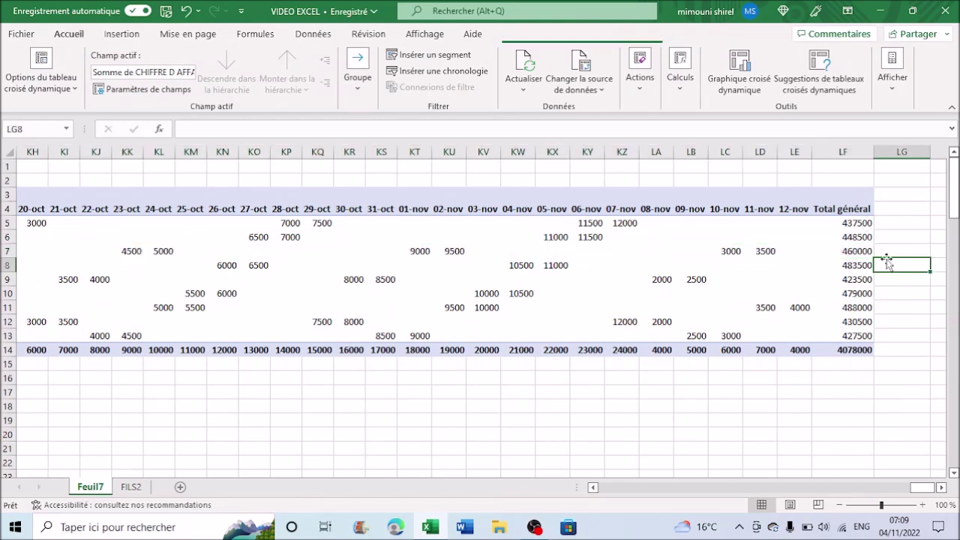
click(852, 354)
mouse_move(900, 293)
mouse_down()
mouse_move(3, 279)
mouse_move(3, 300)
mouse_up()
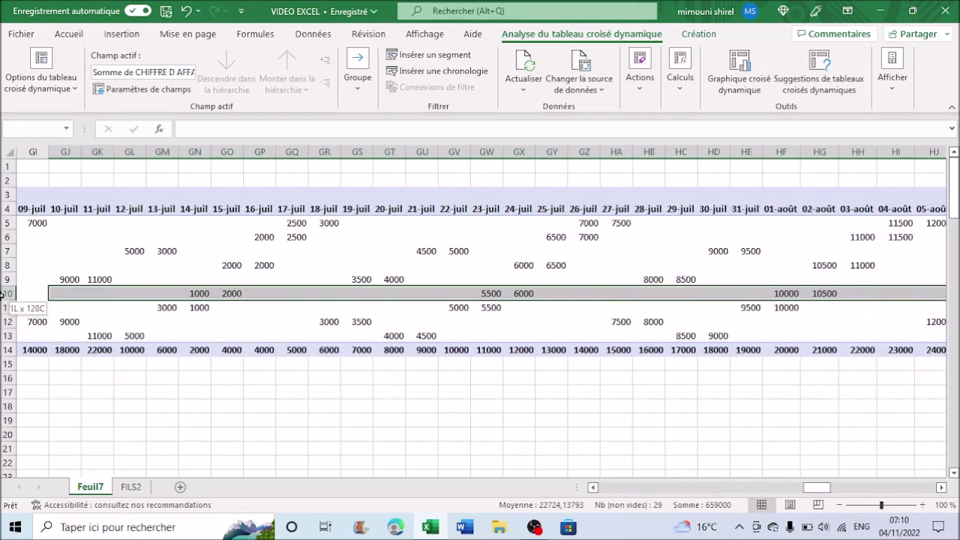
mouse_move(4, 300)
mouse_down()
mouse_move(3, 309)
mouse_move(3, 294)
mouse_up()
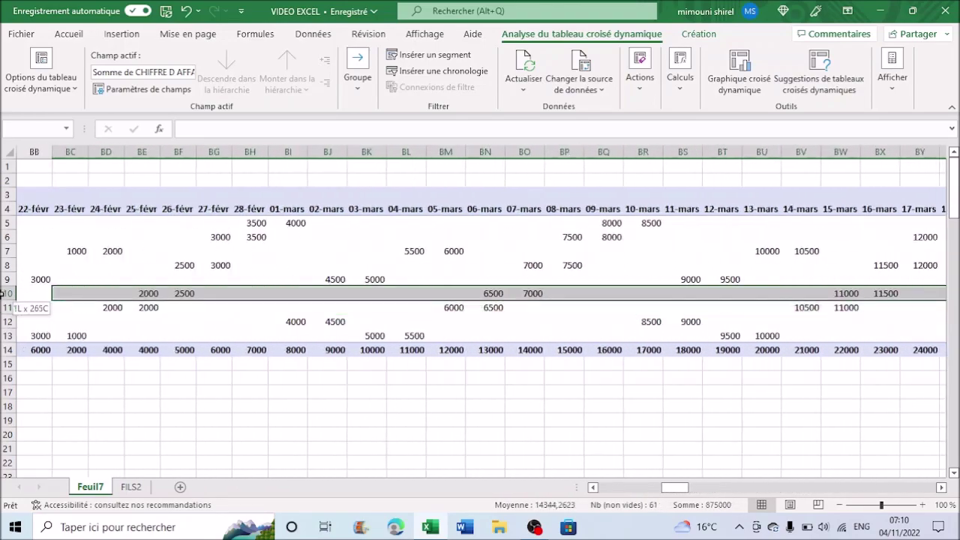
drag(3, 294, 15, 281)
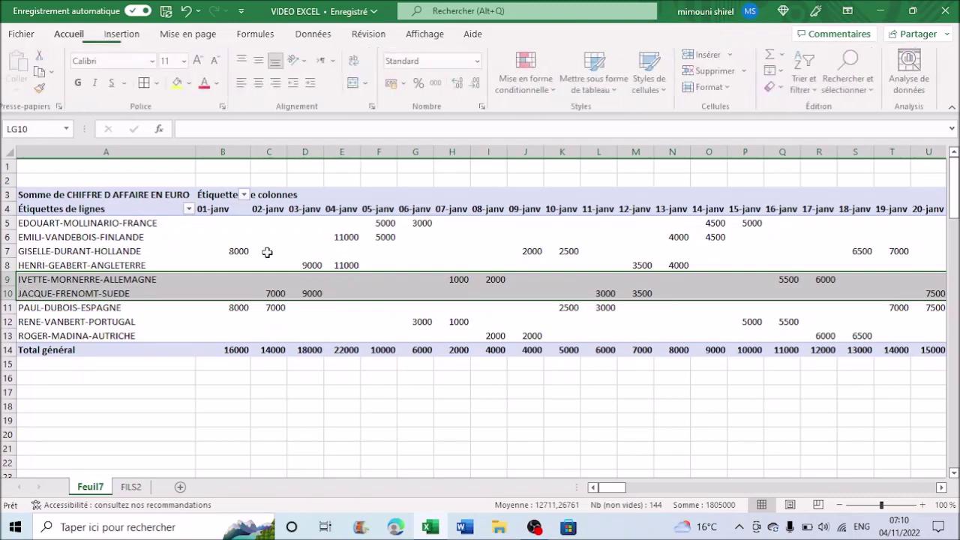
drag(94, 199, 957, 345)
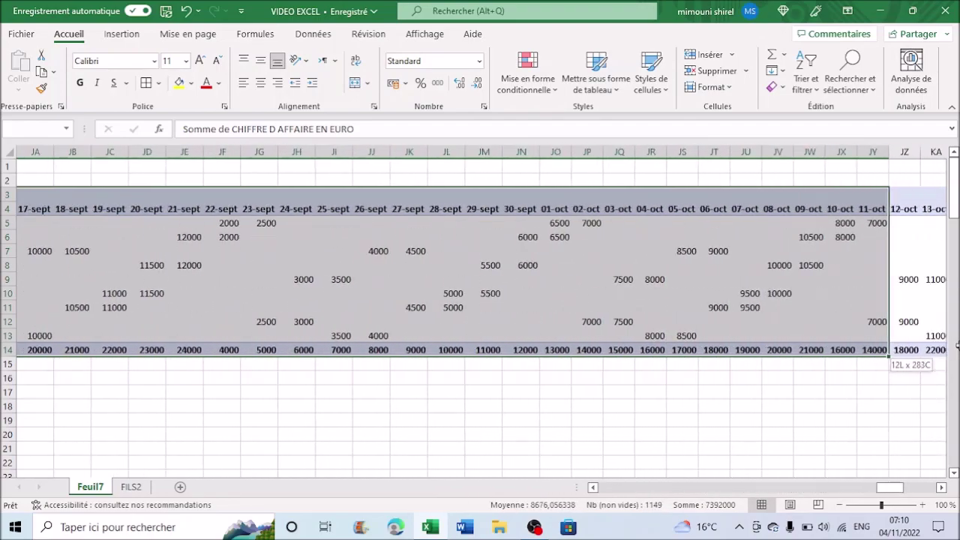
drag(957, 345, 869, 347)
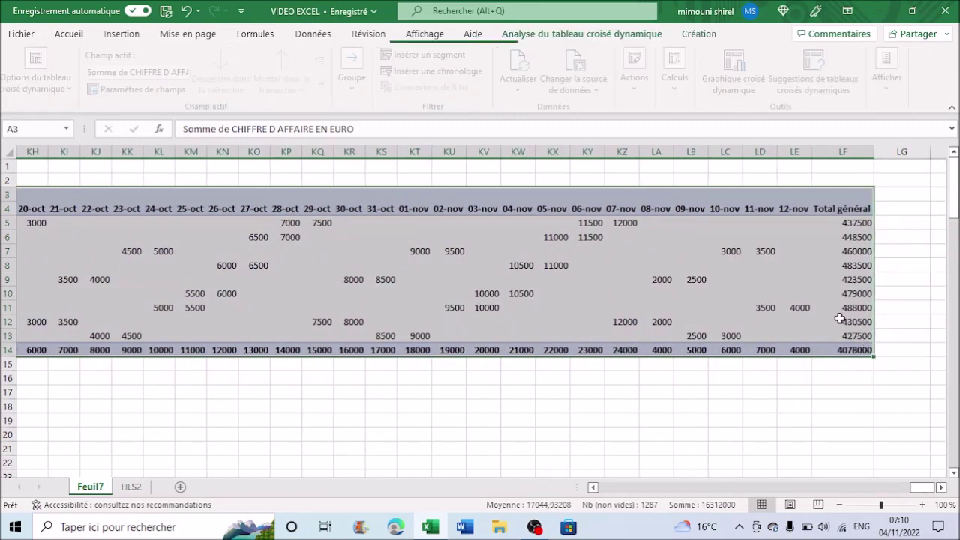
click(68, 36)
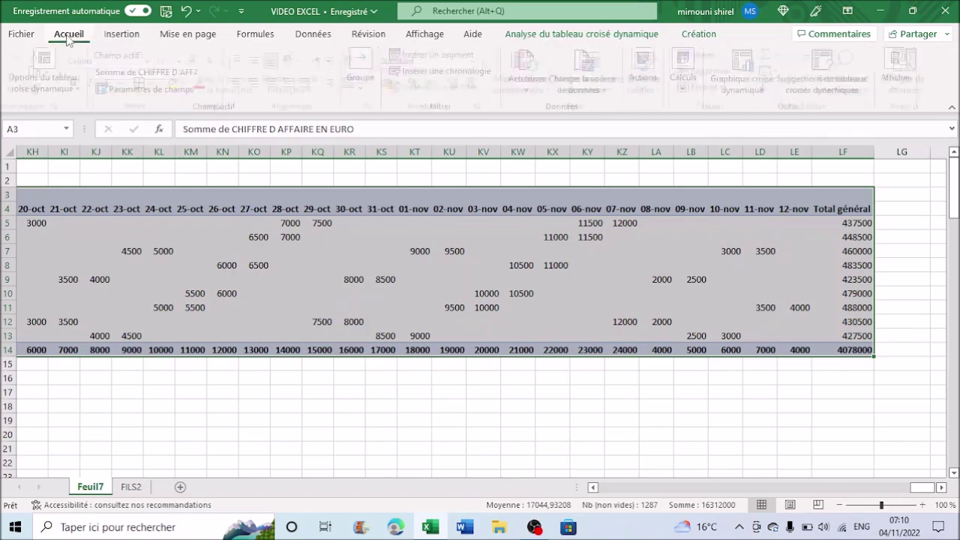
Step: Apply All Borders to the selected pivot range, then deselect to check them
key(ctrl+BackSpace)
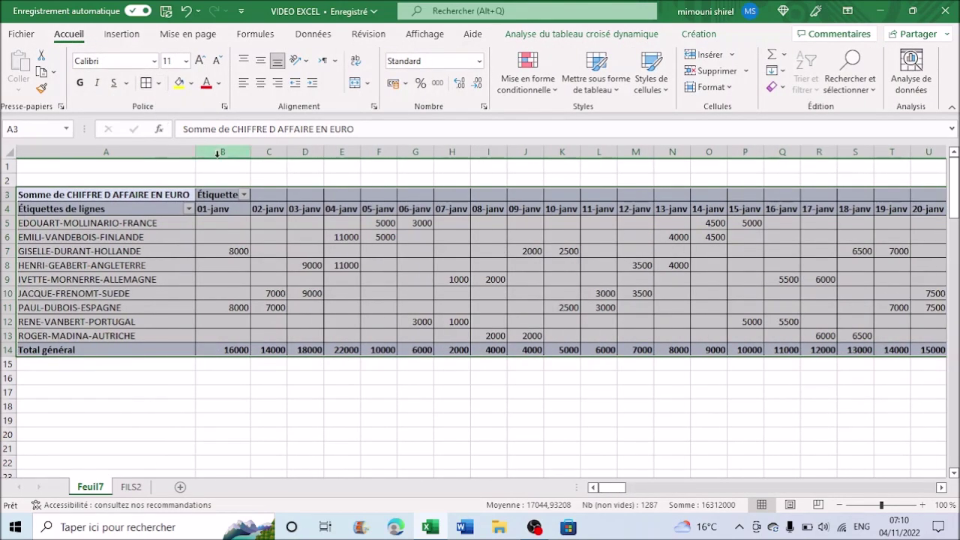
click(519, 322)
mouse_move(519, 322)
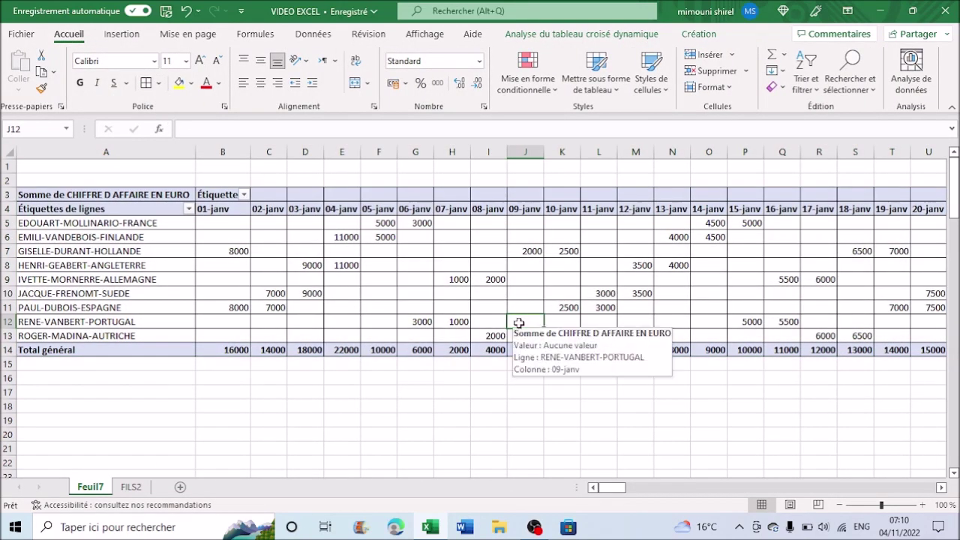